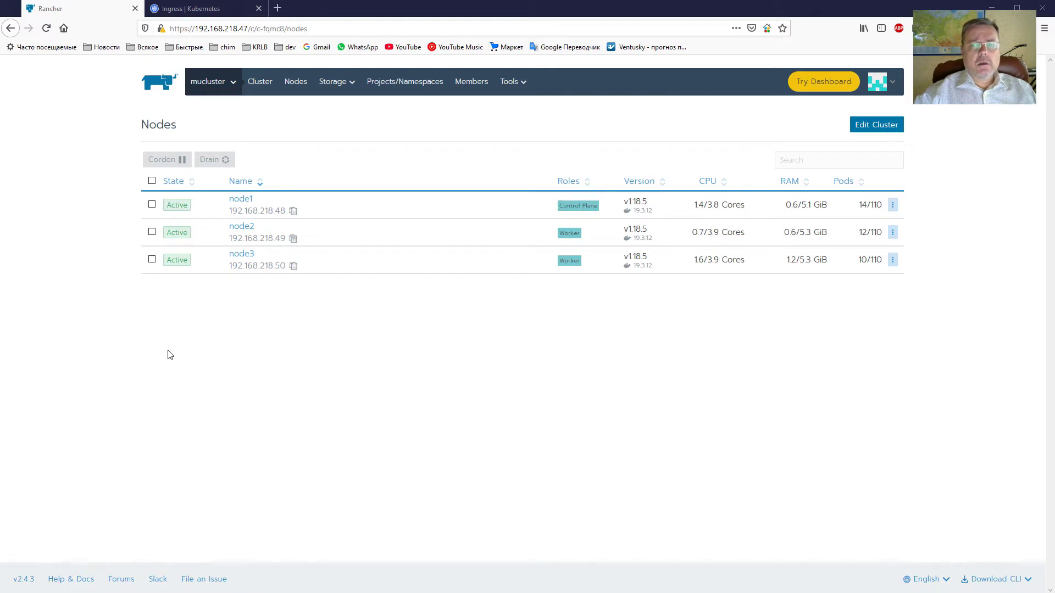
- In mucluster's System project, clone the access-prometheus service discovery record in the cattle-prometheus namespace under the name prom-ext
left_click(216, 83)
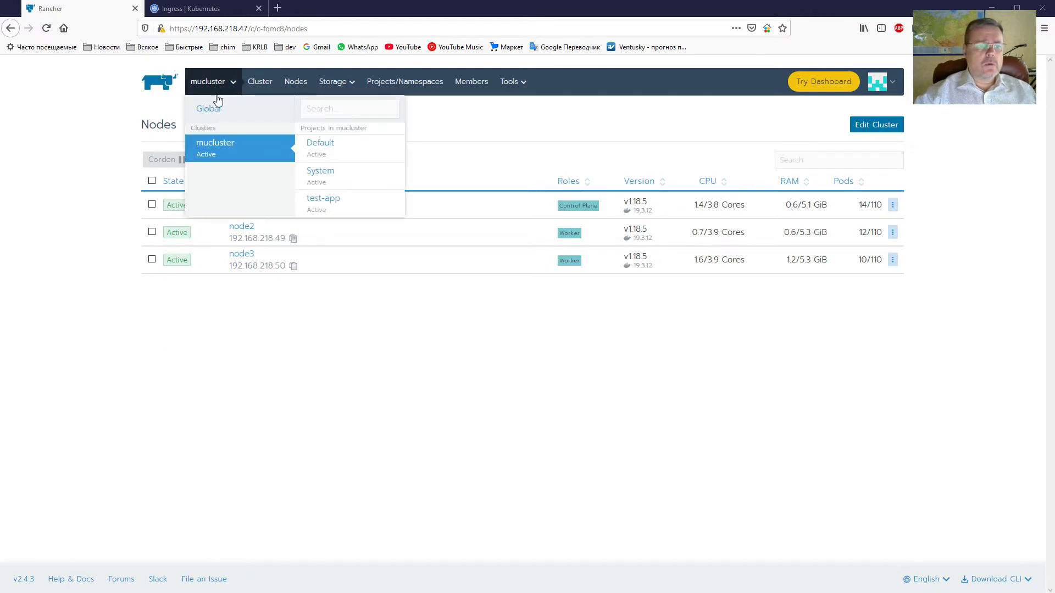
left_click(316, 175)
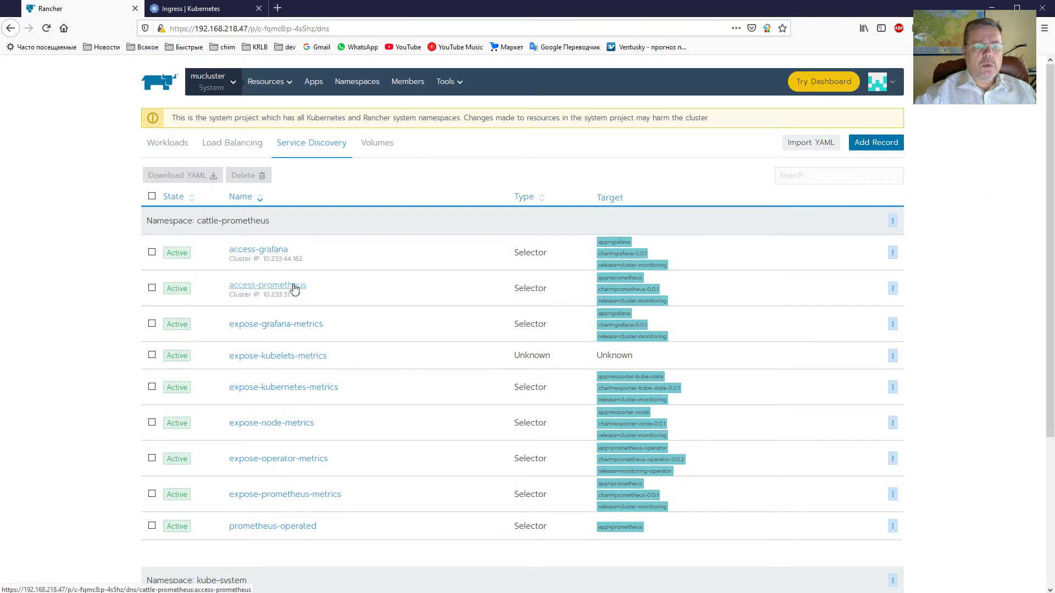
left_click(360, 286)
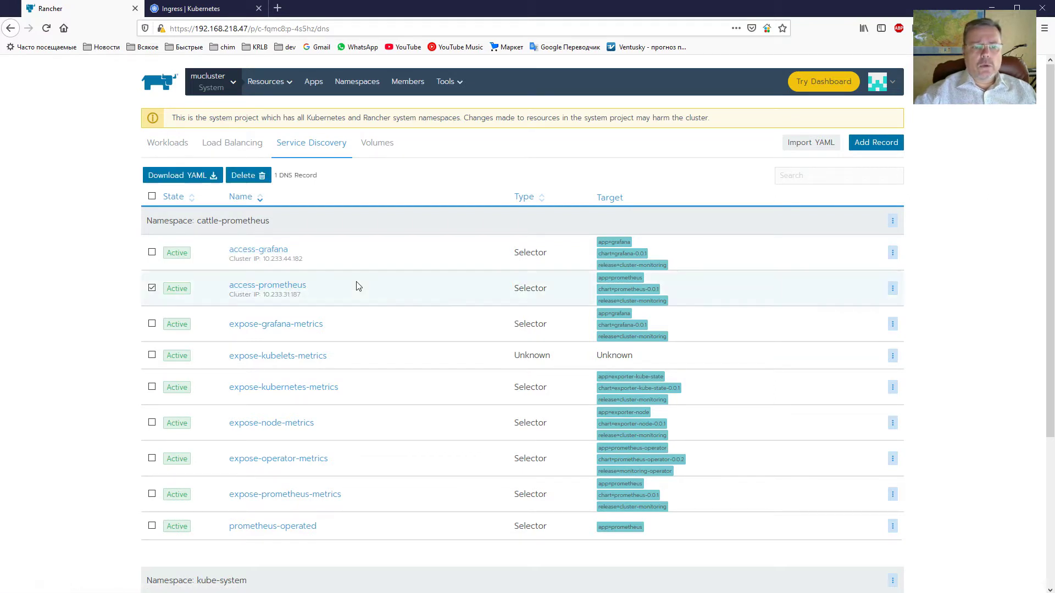
left_click(892, 288)
left_click(829, 323)
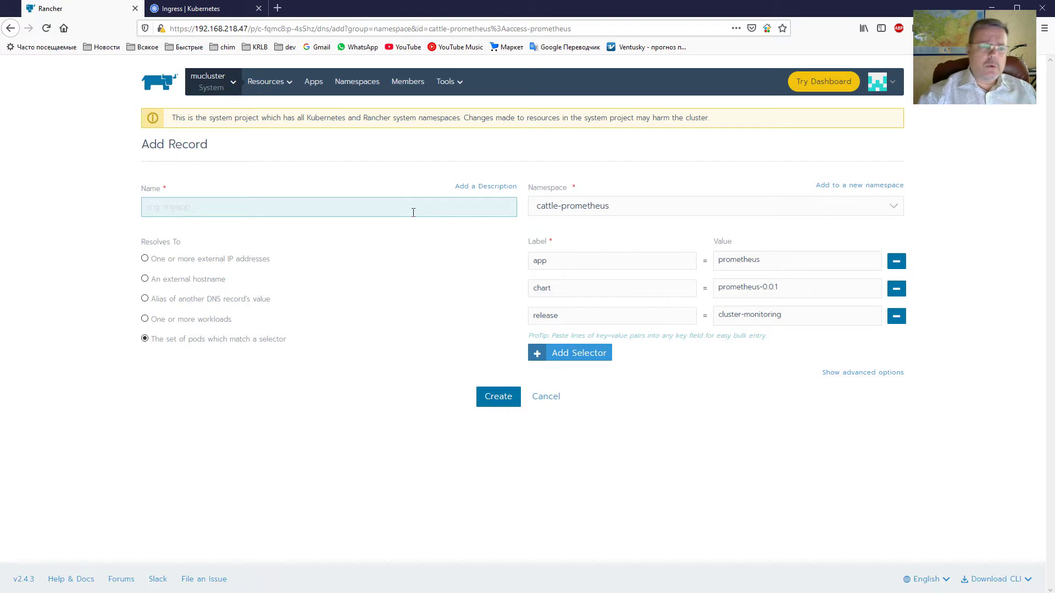
type("p")
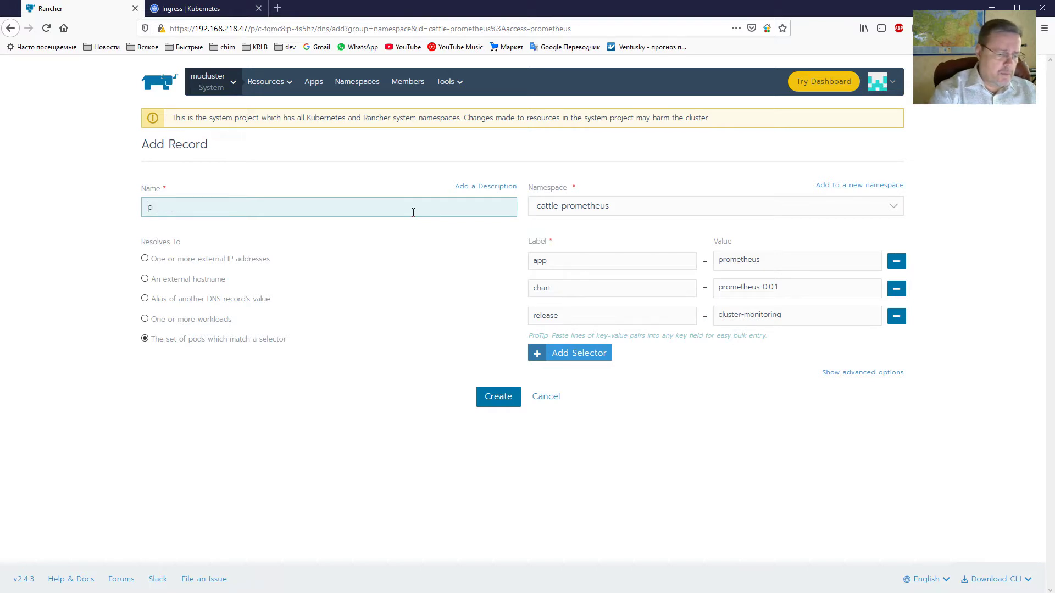
type("rom-ext")
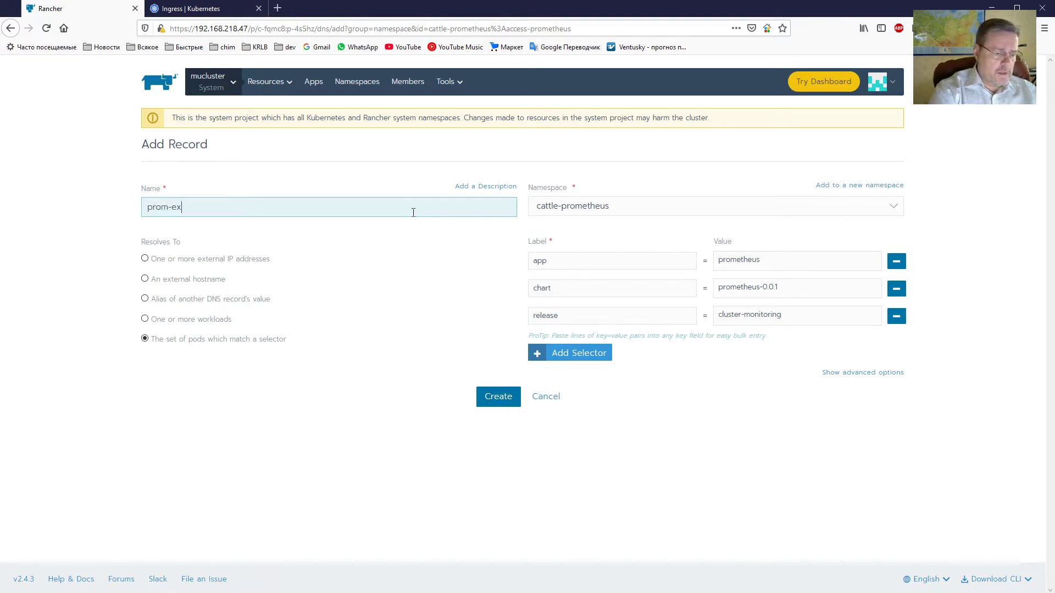
- Set the prom-ext record's advanced service type to NodePort (On every node) and create the record
left_click(841, 372)
left_click(336, 438)
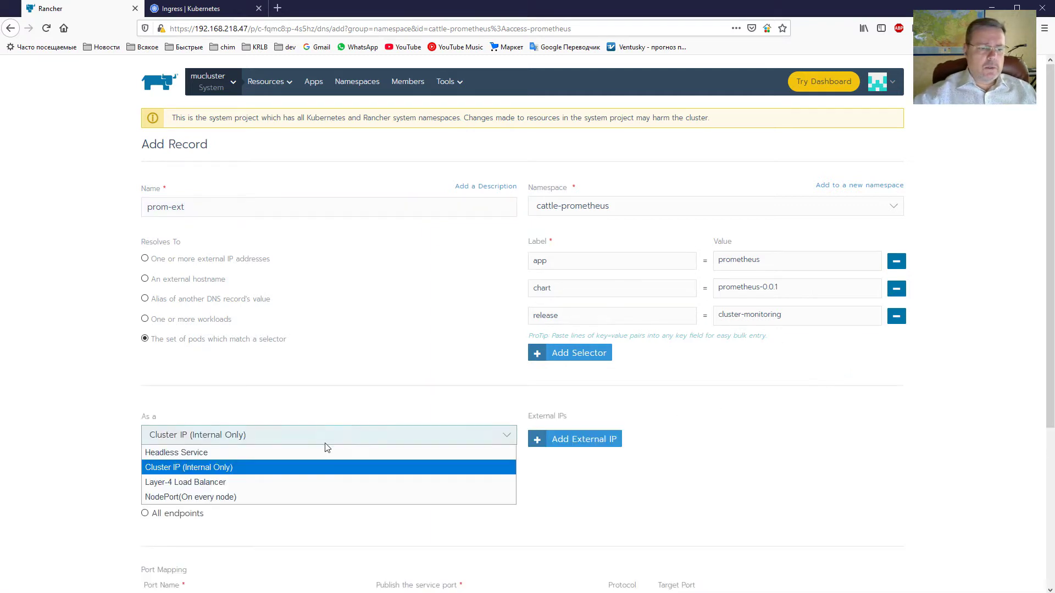
left_click(237, 497)
scroll(100, 427, "down", 5)
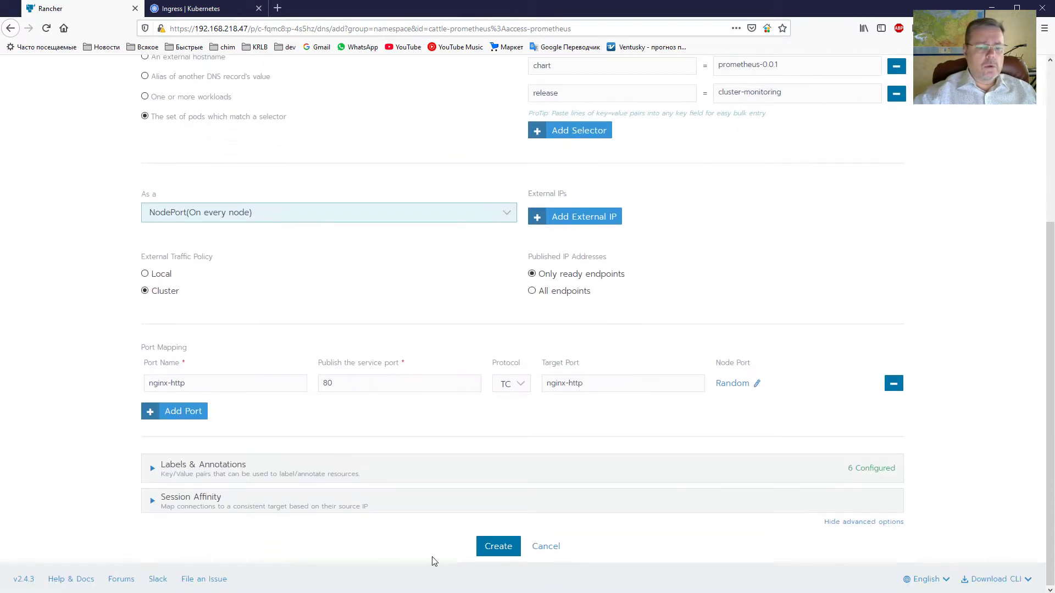
left_click(490, 553)
- Check external access to Prometheus through prom-ext's published node port, and close the page it opens
scroll(98, 329, "up", 3)
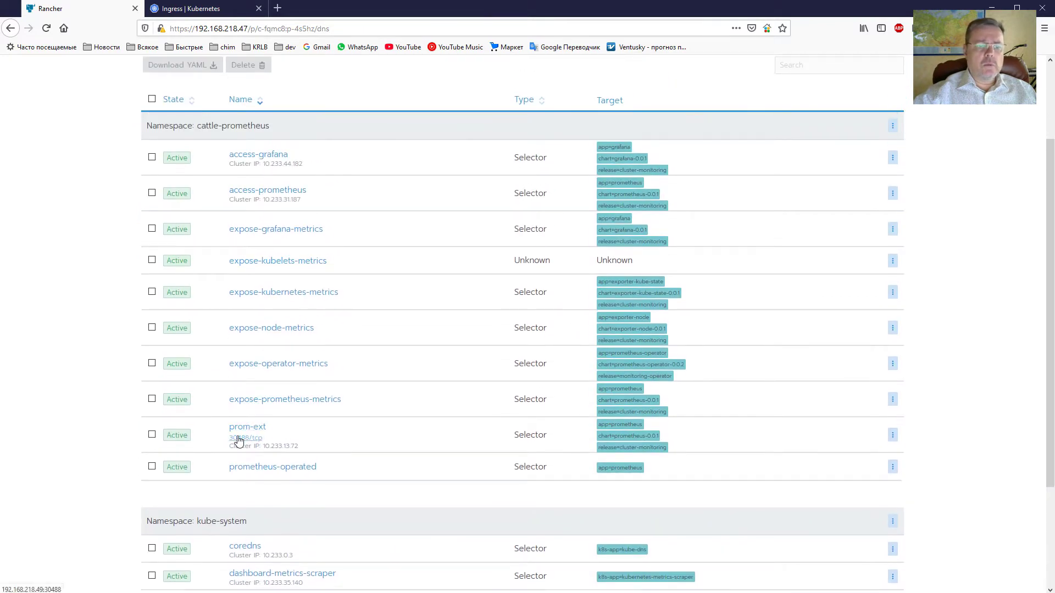
scroll(108, 395, "up", 2)
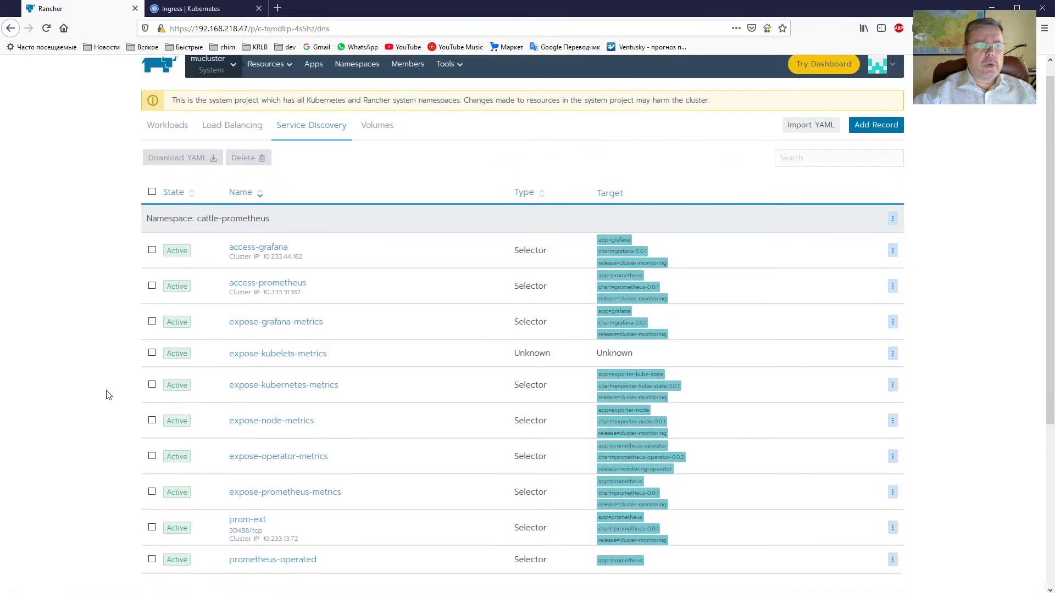
scroll(108, 395, "down", 2)
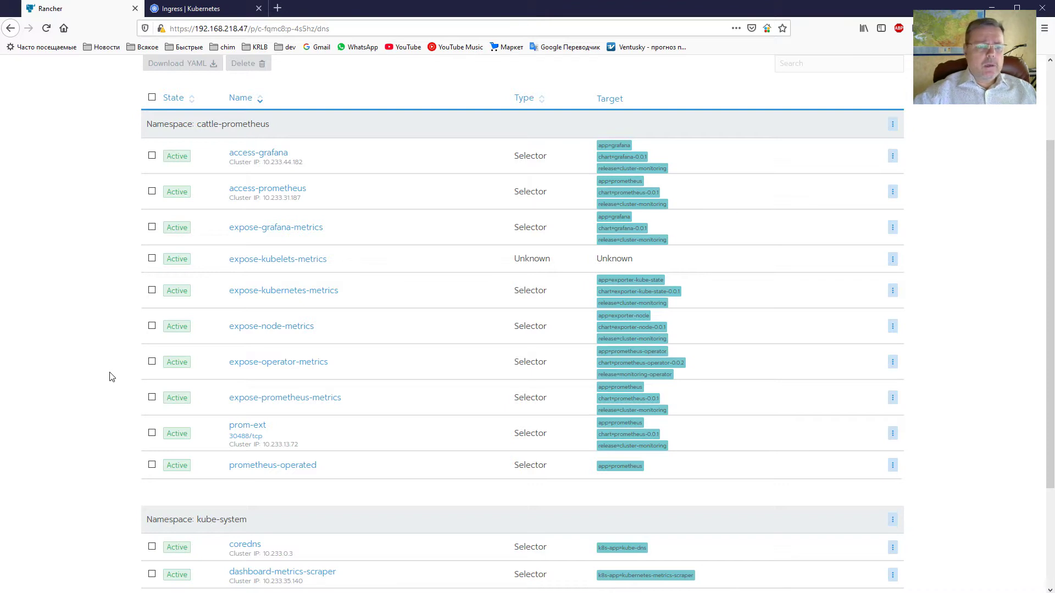
left_click(237, 438)
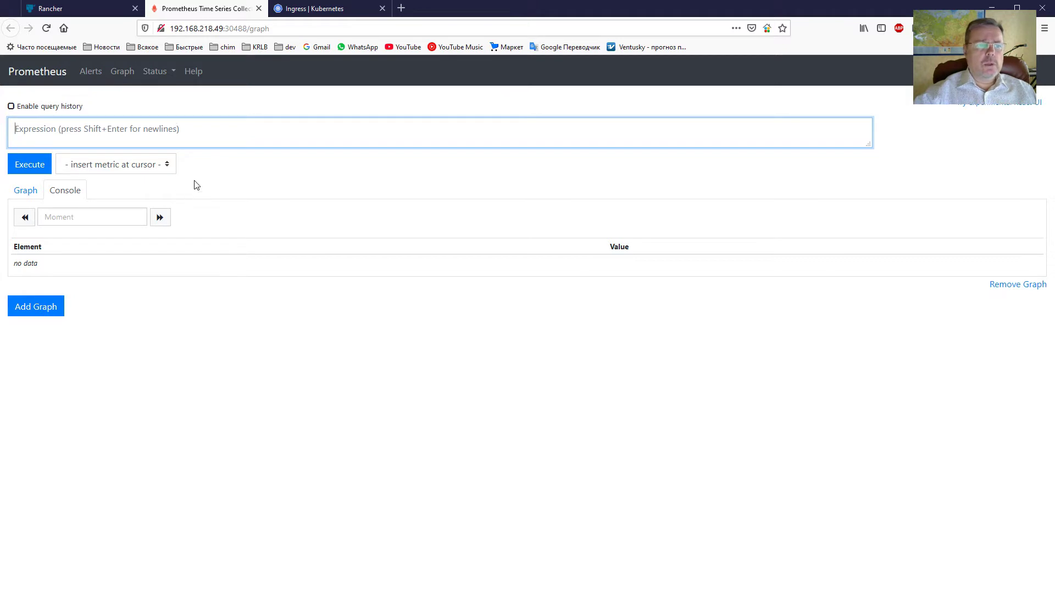
left_click(258, 8)
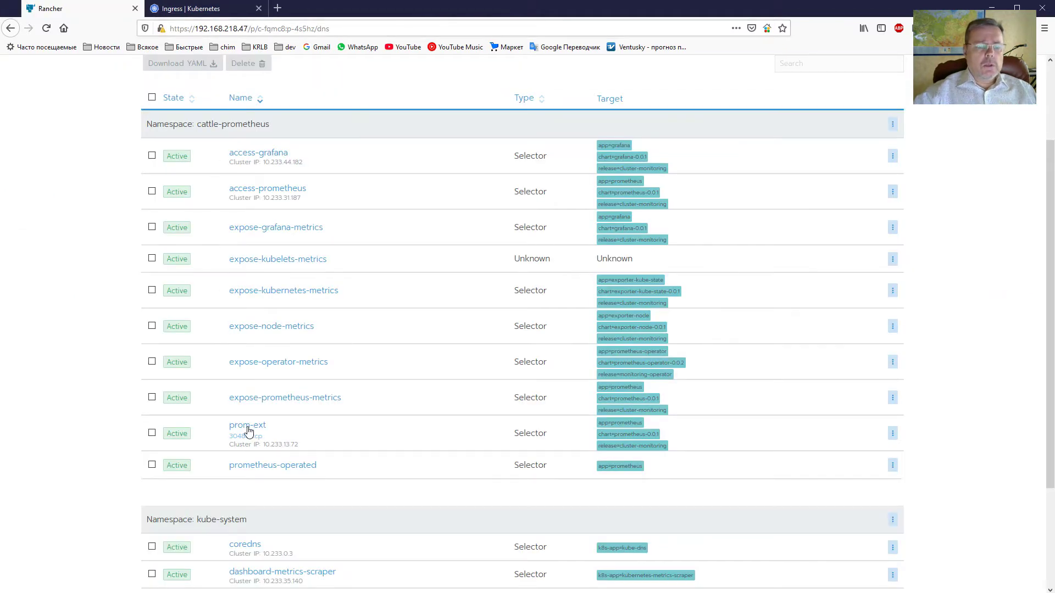
left_click(369, 438)
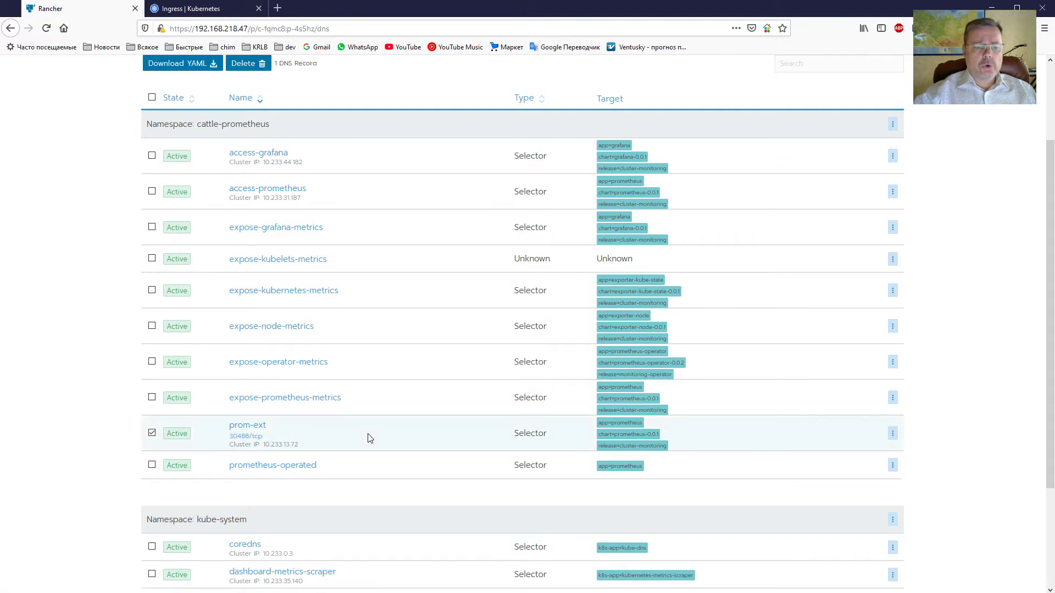
left_click(892, 433)
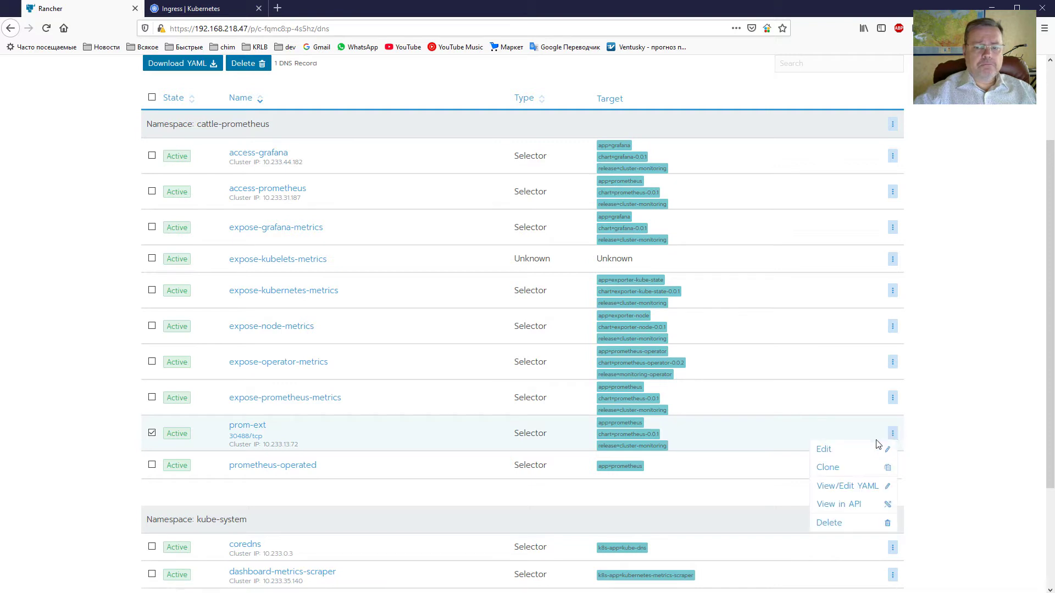
left_click(843, 466)
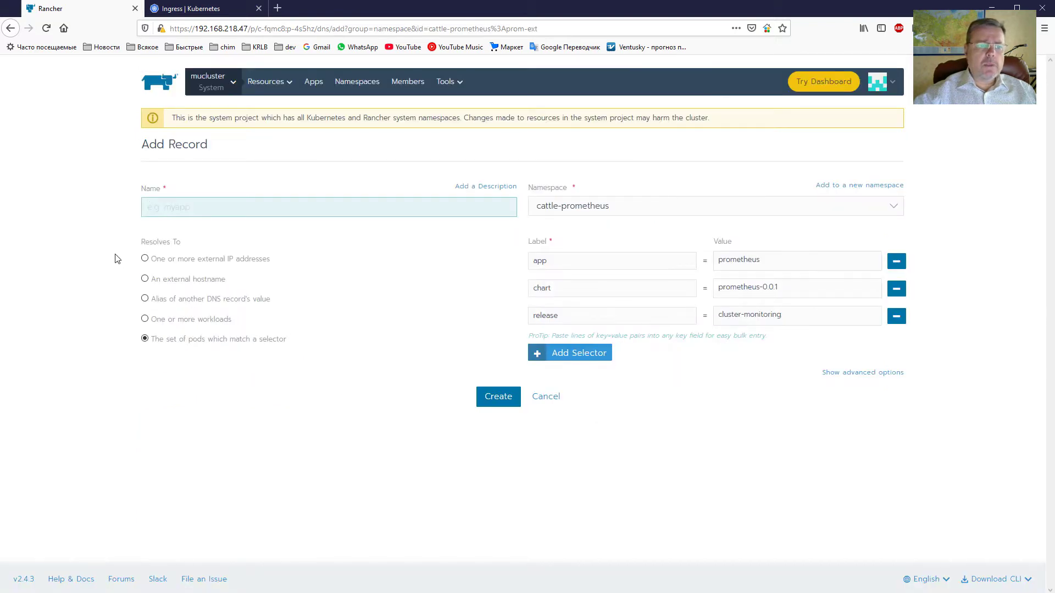
left_click(10, 28)
- Delete the prom-ext record from the cattle-prometheus namespace
scroll(460, 455, "down", 3)
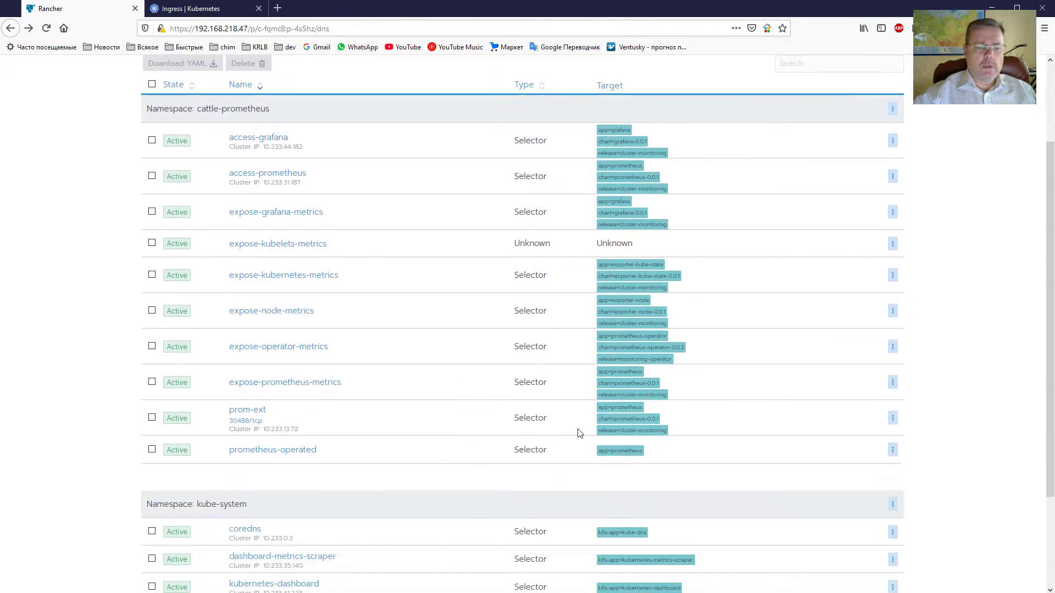
left_click(892, 419)
left_click(846, 508)
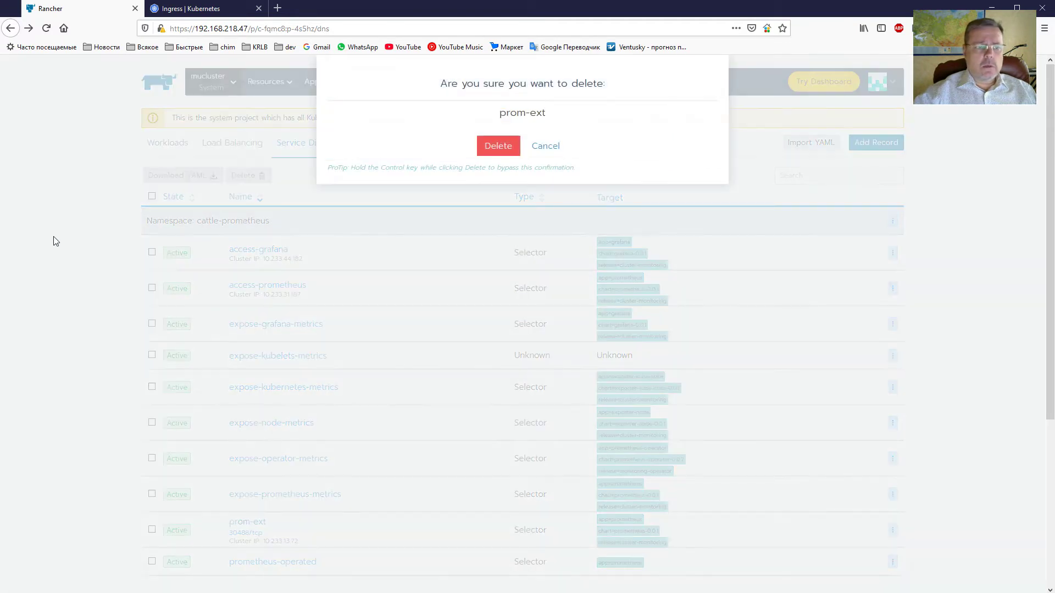
left_click(504, 149)
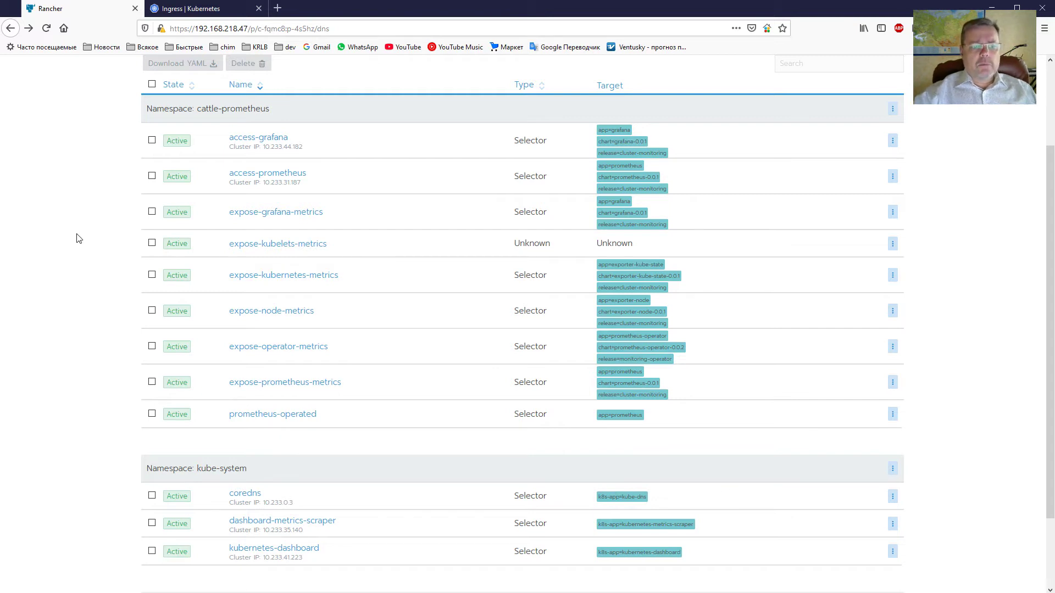
- Read the introduction of the Kubernetes Ingress documentation, marking the phrases on HTTP access, load balancing, SSL termination and name-based virtual hosting
scroll(67, 276, "up", 2)
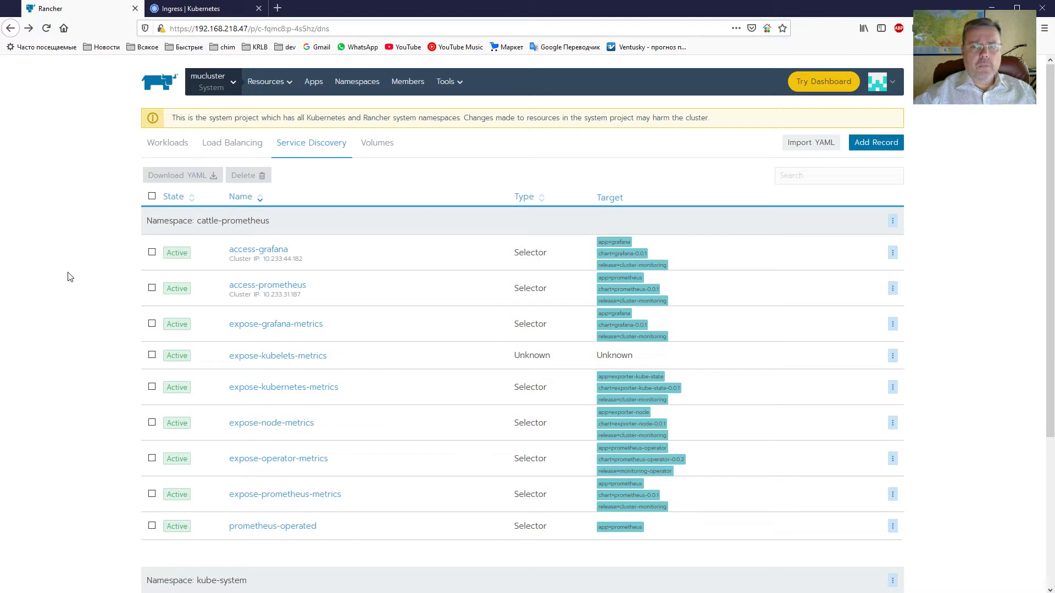
left_click(179, 15)
scroll(216, 252, "up", 3)
scroll(214, 253, "down", 2)
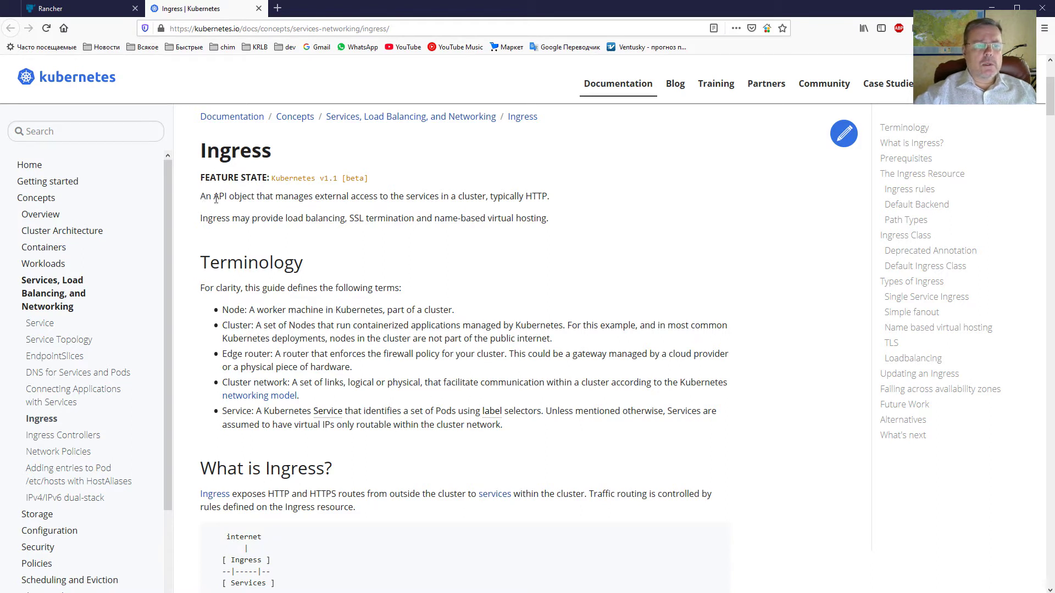
left_click_drag(273, 197, 532, 209)
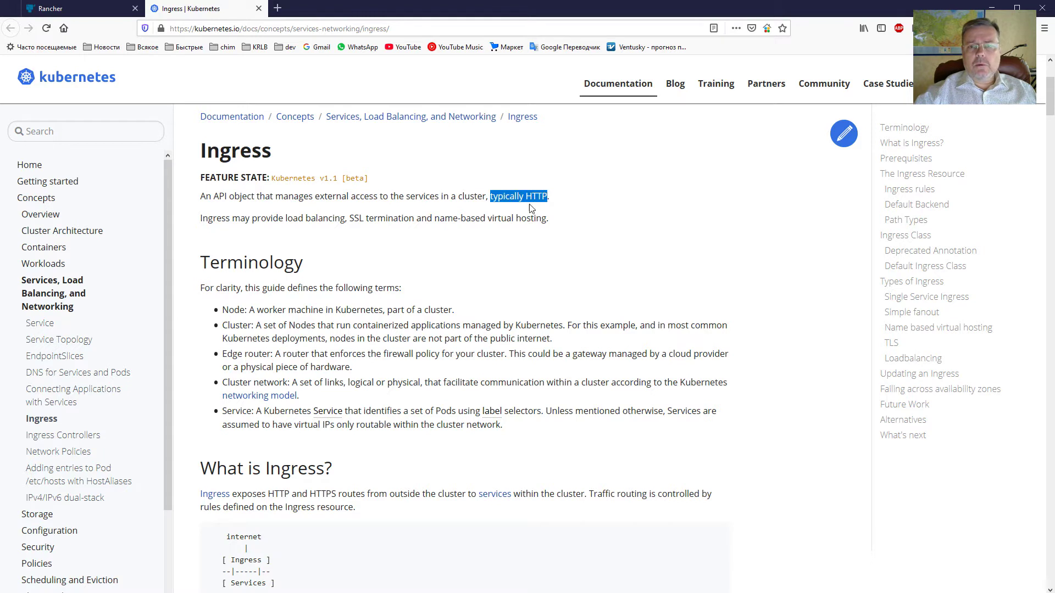
left_click_drag(203, 219, 342, 218)
left_click_drag(352, 220, 410, 220)
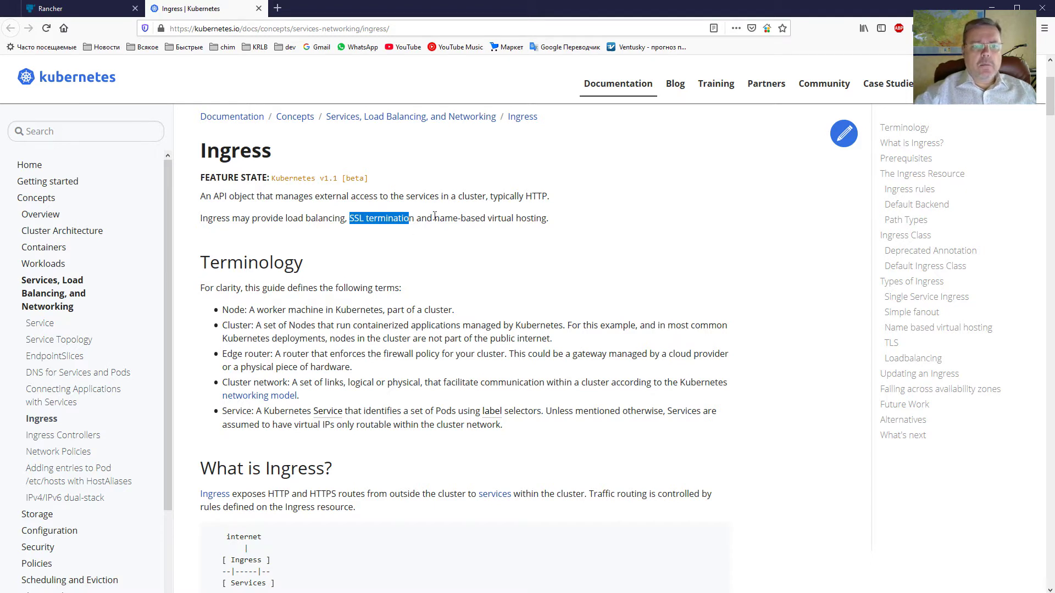
left_click_drag(435, 217, 546, 216)
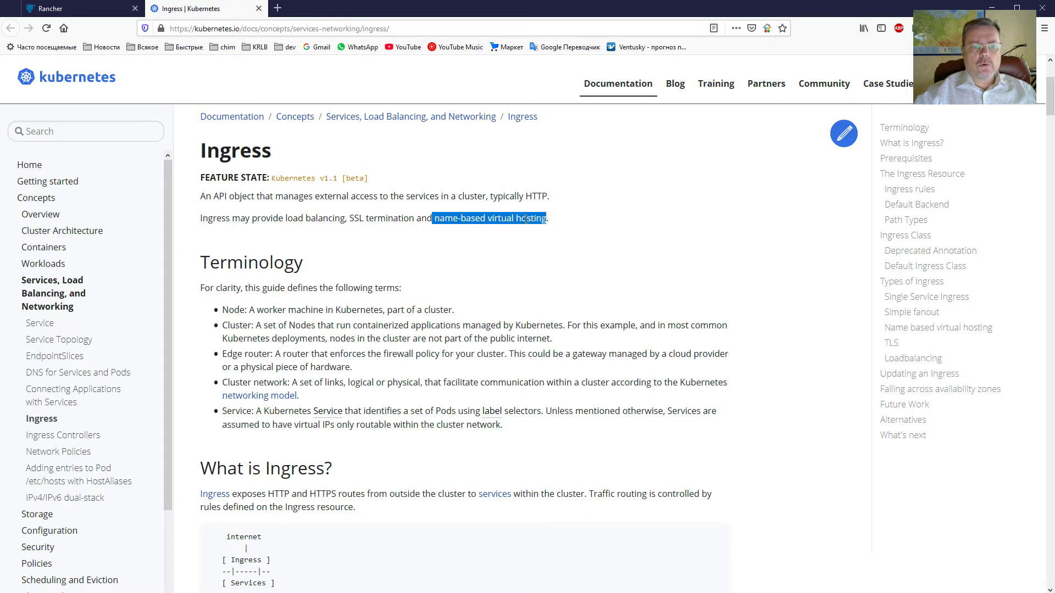
left_click(526, 219)
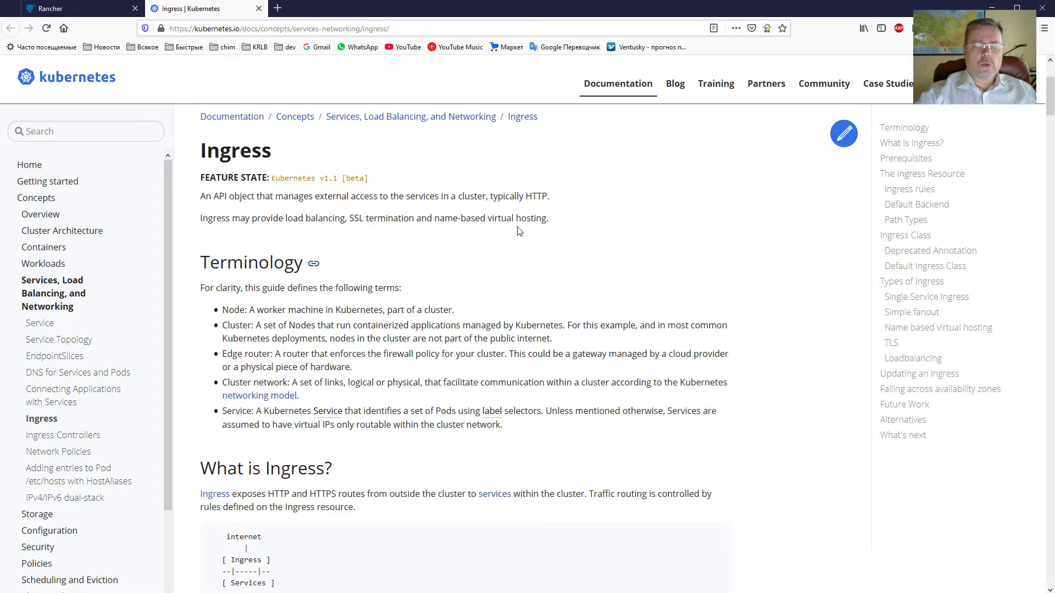